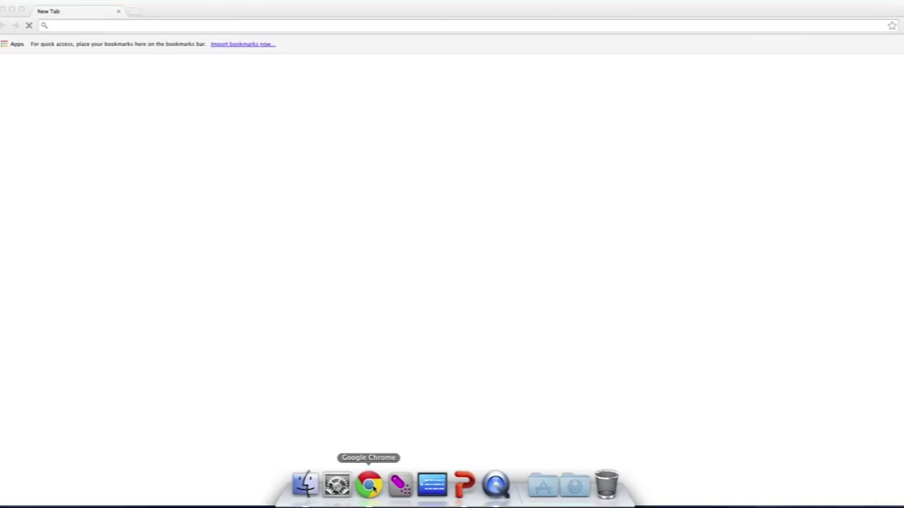
Open buzzport.gatech.edu and go to its login page.
type("b")
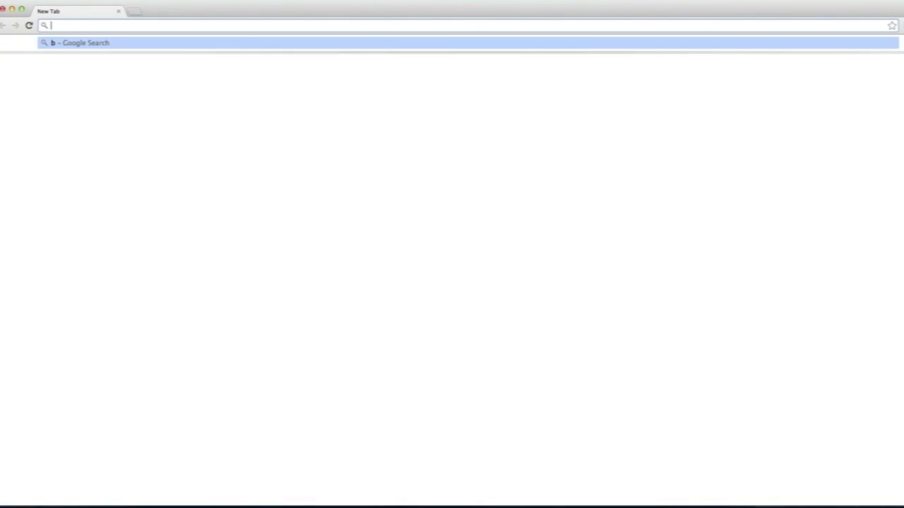
type("uzzp")
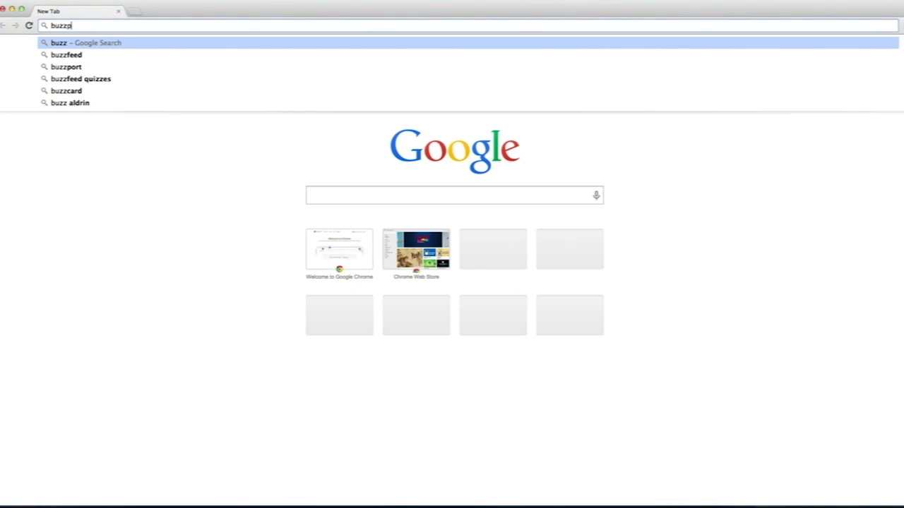
type("ort.gatech.edu")
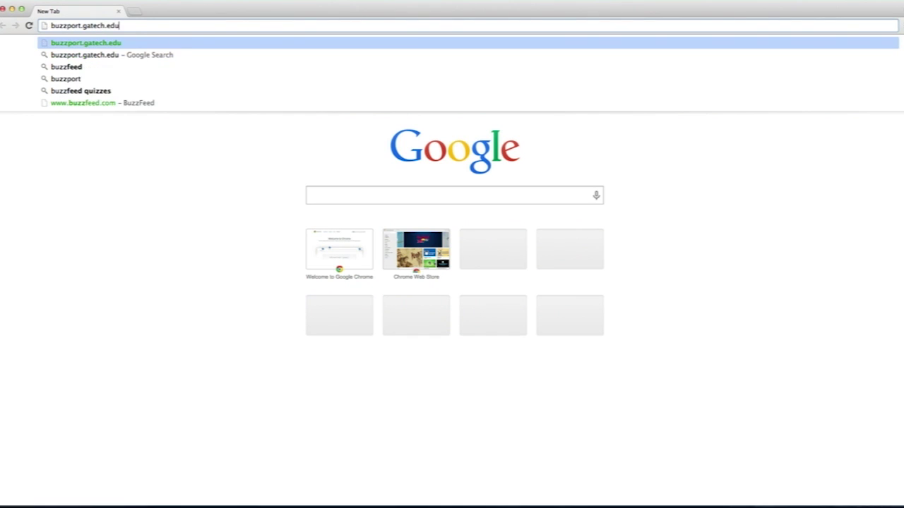
key("Return")
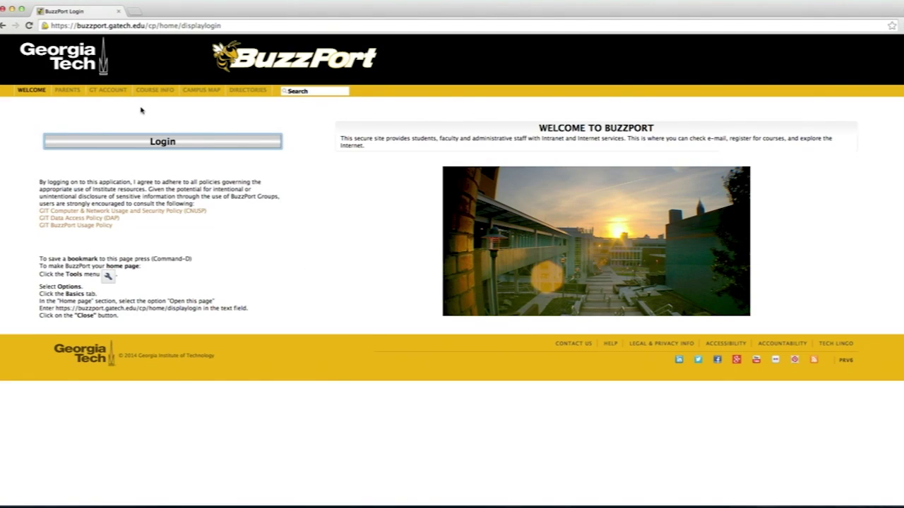
left_click(163, 142)
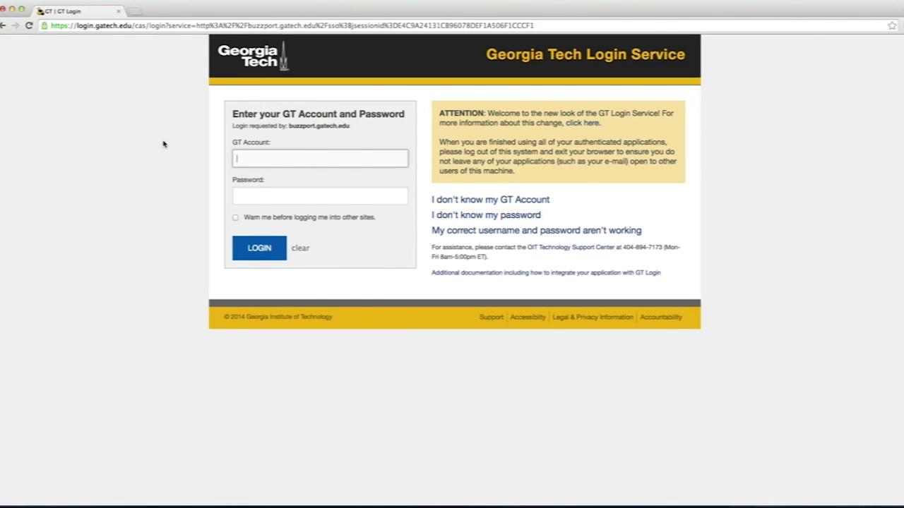
Log in by entering the GT account name and the account password.
type("d")
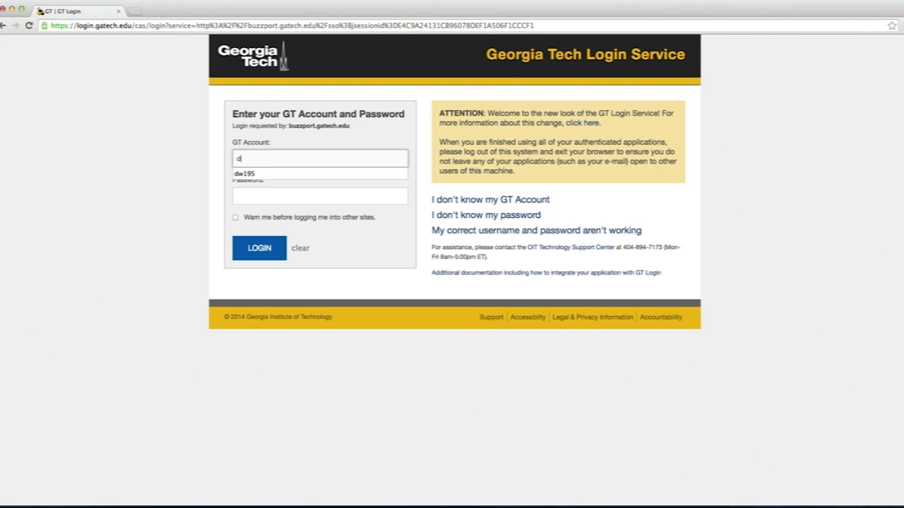
type("w195")
key("Tab")
type("•••")
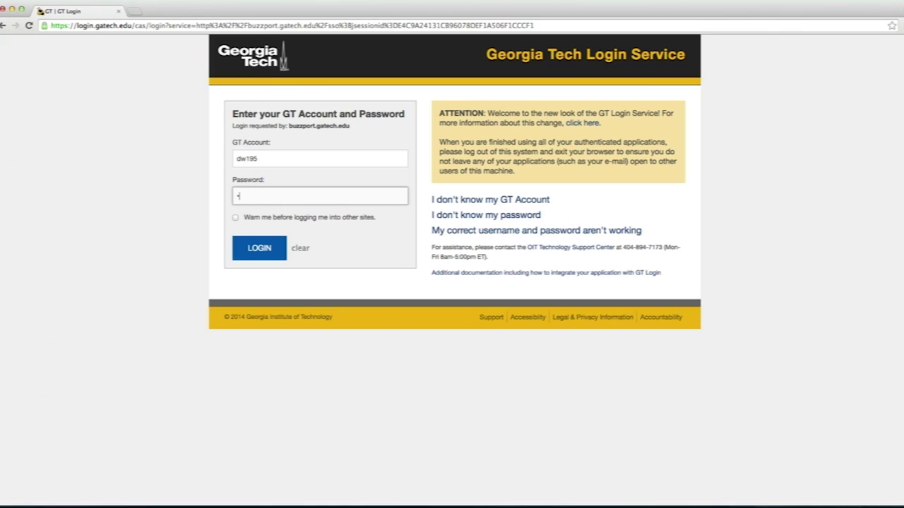
type("•••••••••••••••••")
key("Return")
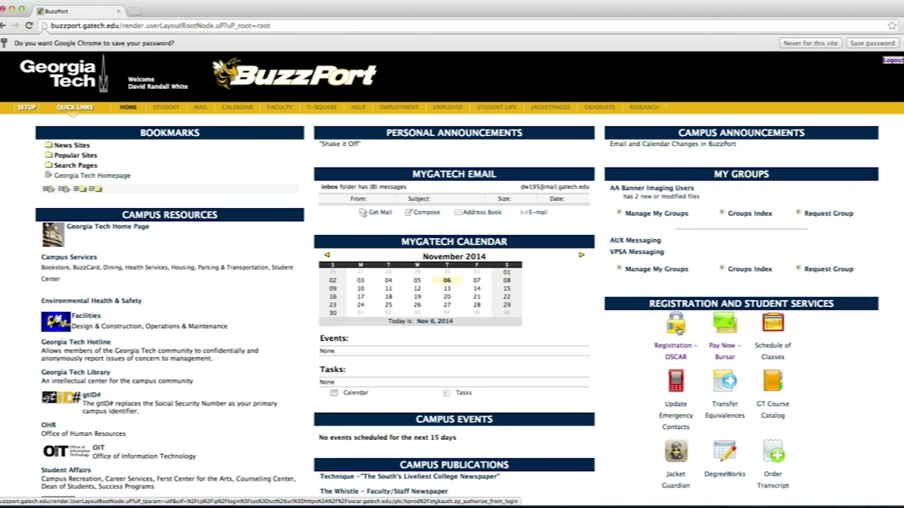
Open Look Up Classes in the Registration section of OSCAR's Student Services & Financial Aid.
left_click(675, 331)
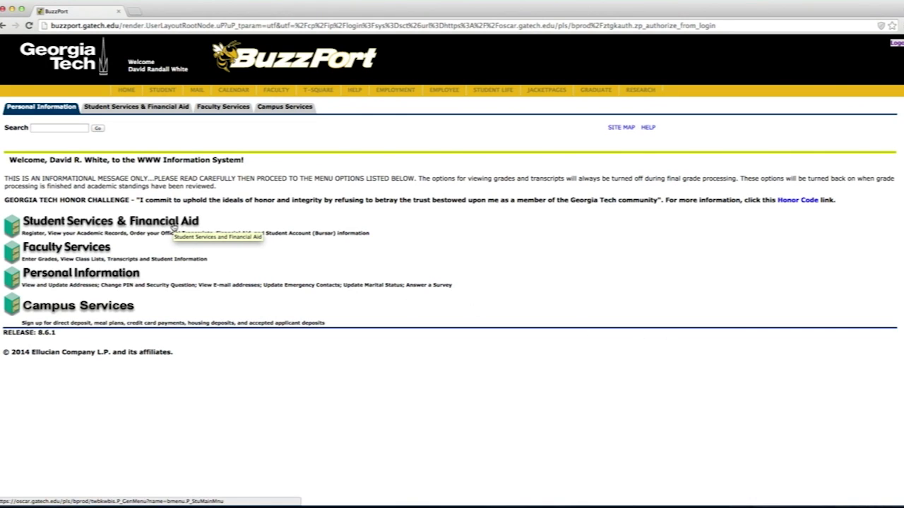
left_click(173, 225)
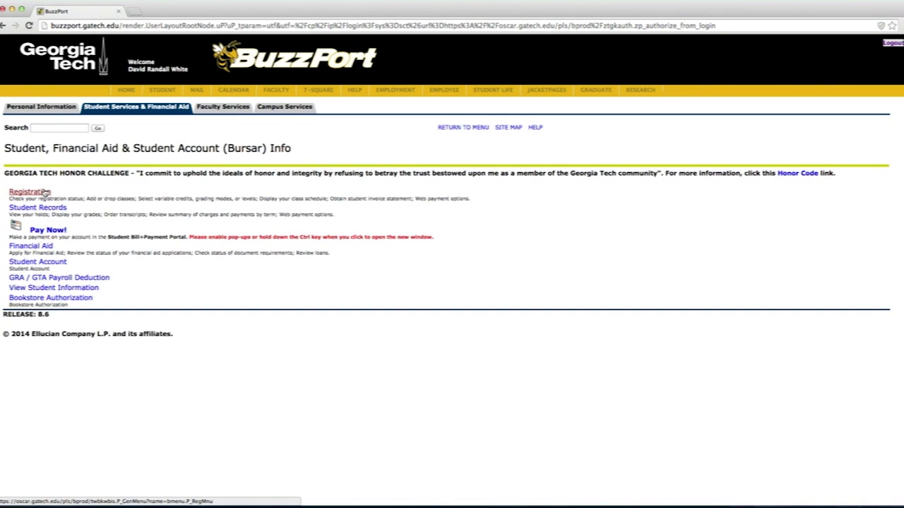
left_click(43, 193)
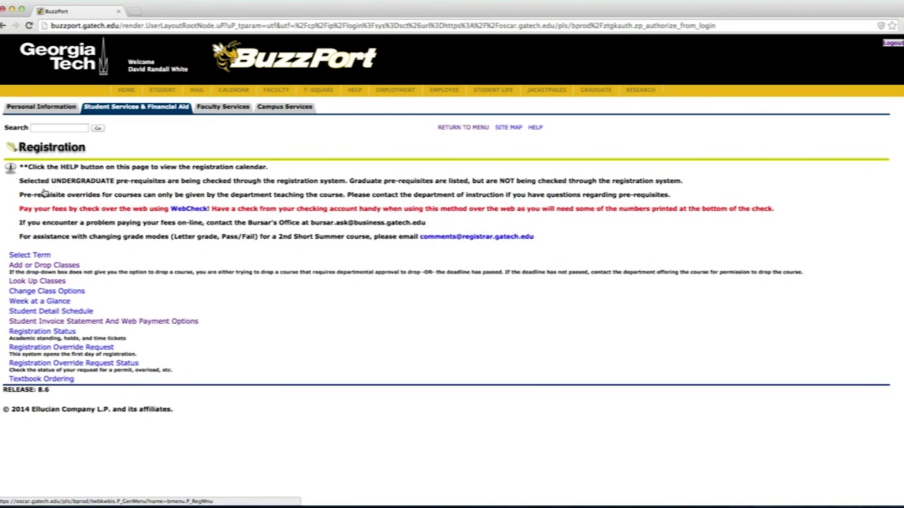
left_click(55, 282)
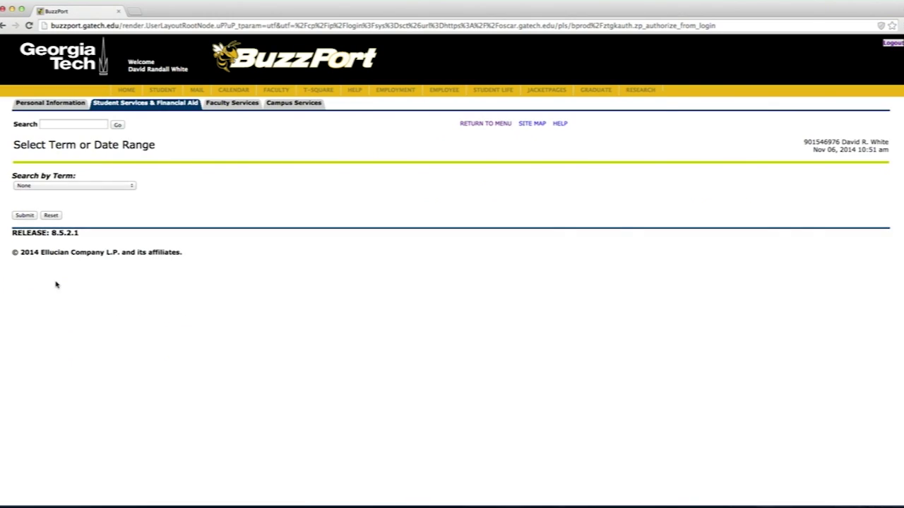
Choose Spring 2015 as the search term and open the advanced class search.
left_click(69, 186)
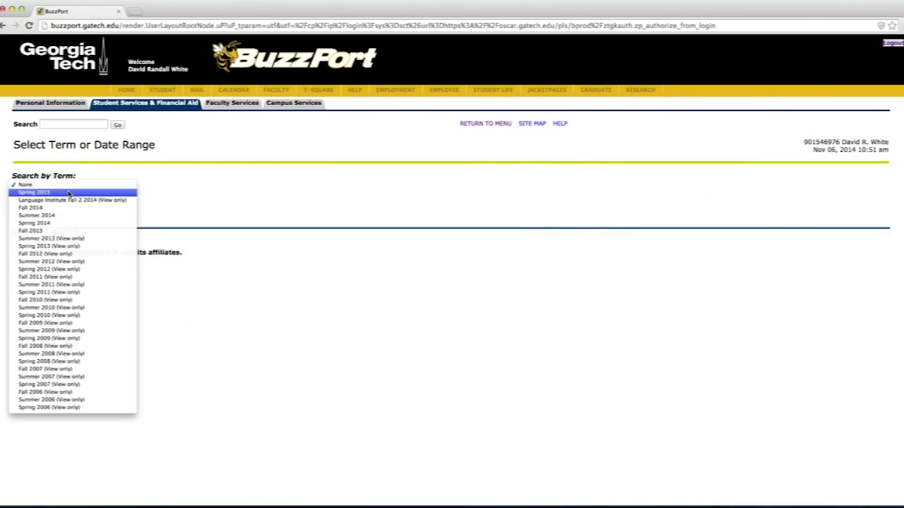
left_click(25, 184)
left_click(25, 216)
left_click(91, 334)
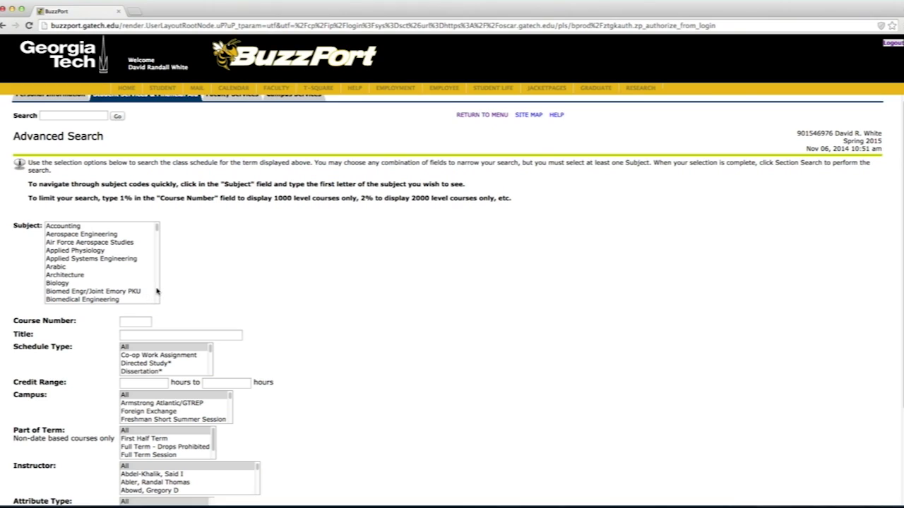
Select both Computational Science & Engr and Computer Science as the search subjects.
left_click(157, 292)
left_click(157, 292)
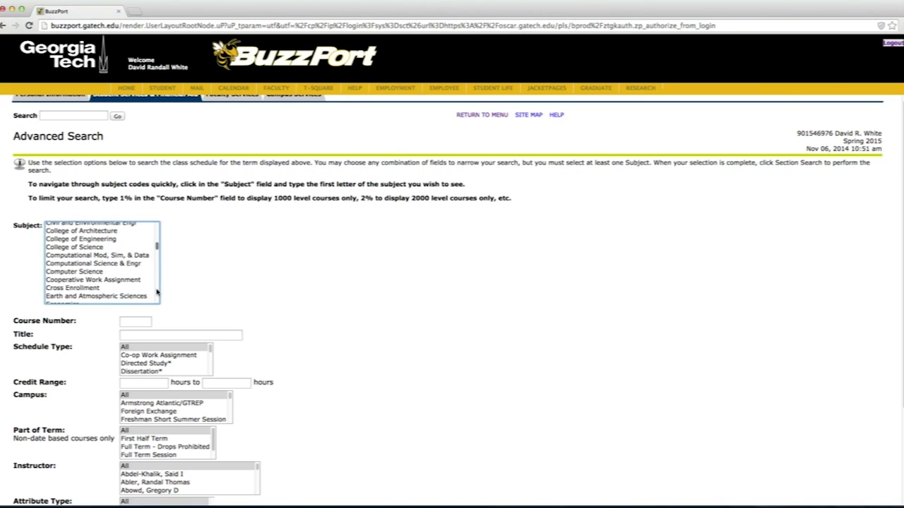
left_click(86, 264)
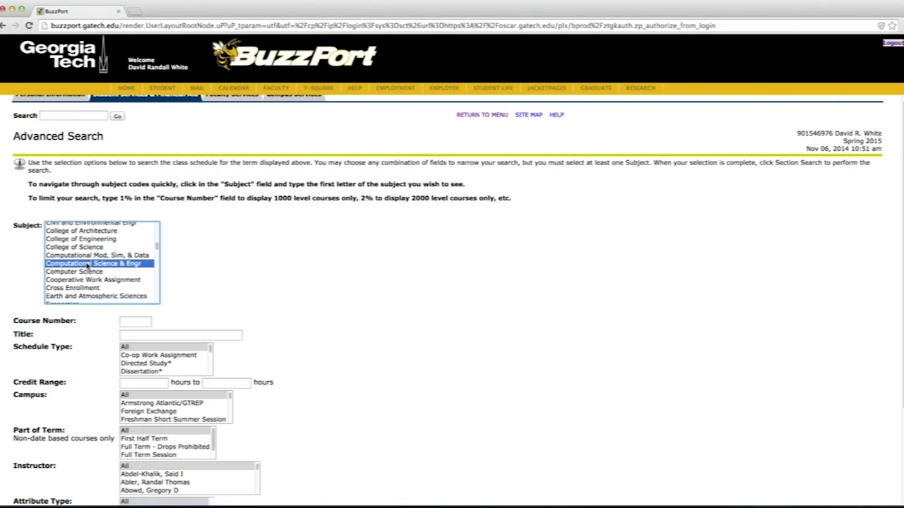
left_click(89, 272, "super")
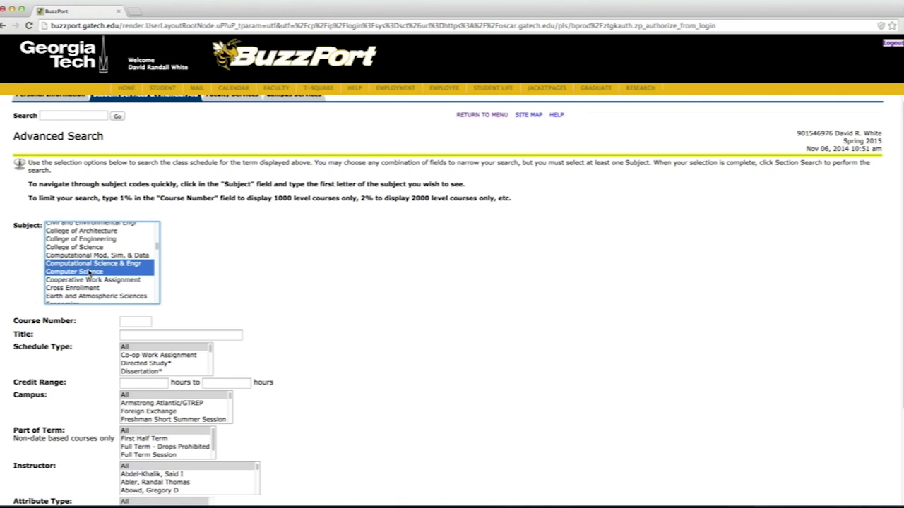
Limit the campus to Online and run the section search.
key("Tab")
key("Tab")
key("Tab")
key("Tab")
key("Tab")
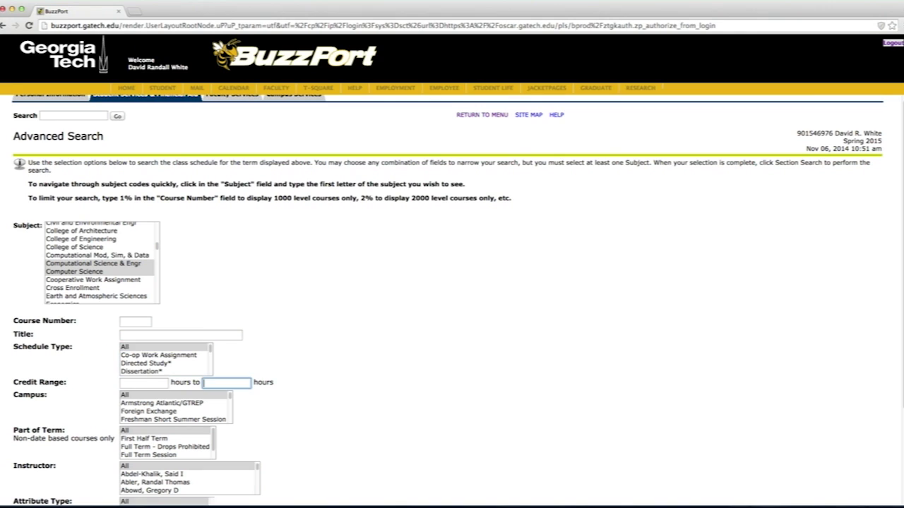
key("Tab")
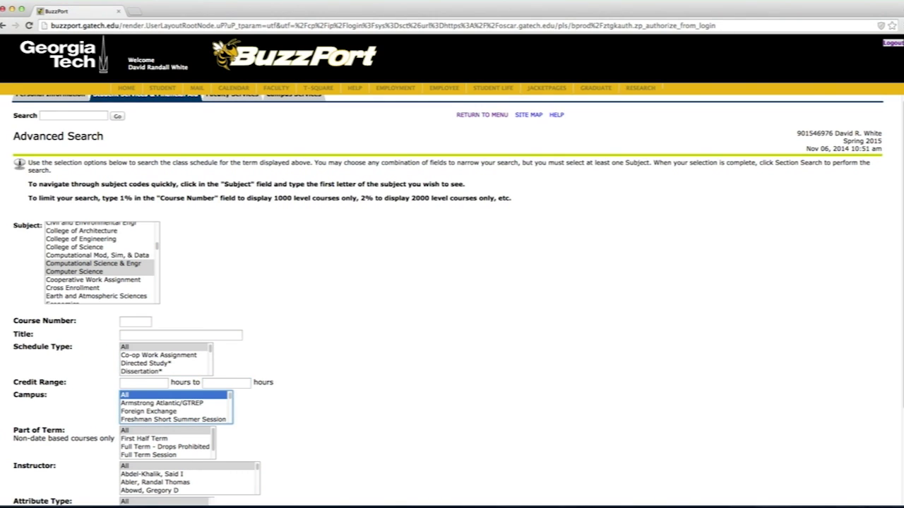
type("on")
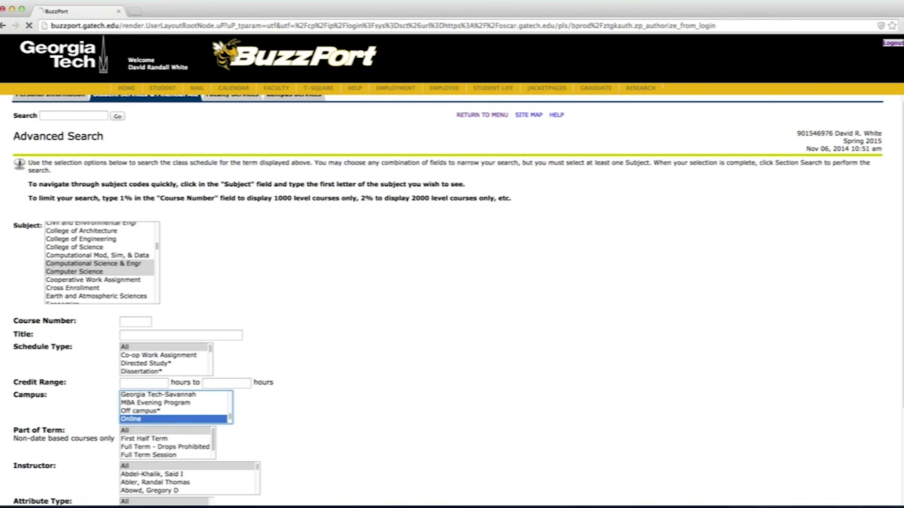
key("Return")
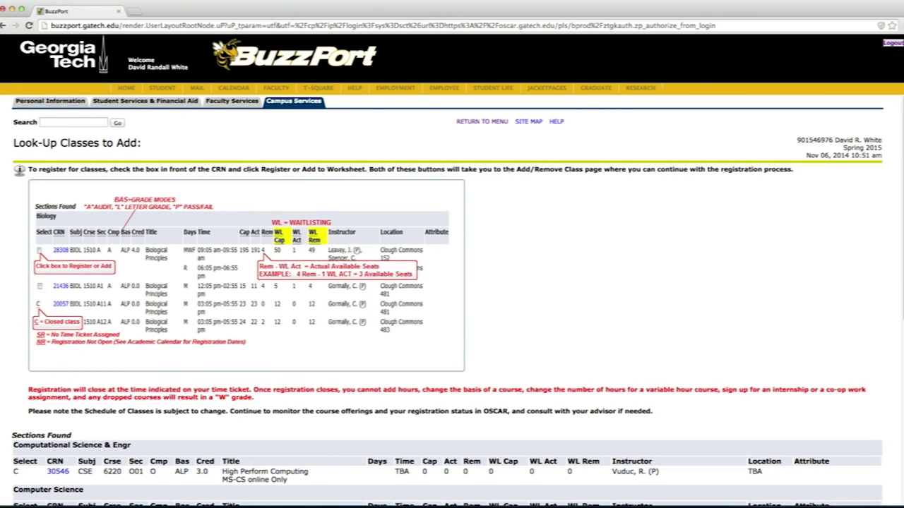
Select CS 6210 Adv Operating Systems, CS 6505 Computability&Algorithms and CS 8803 O01 Special Topics, and submit them for registration.
scroll(90, 277, "down", 5)
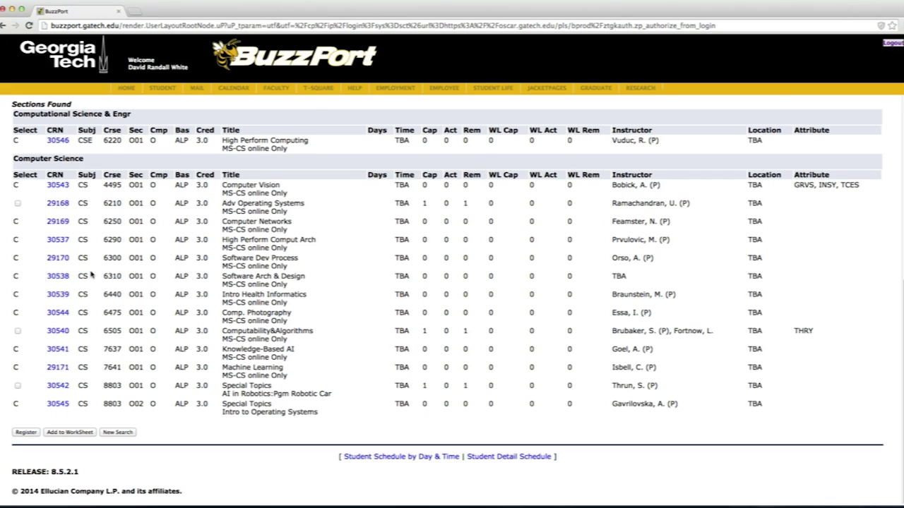
left_click(17, 203)
left_click(19, 332)
left_click(19, 387)
left_click(25, 433)
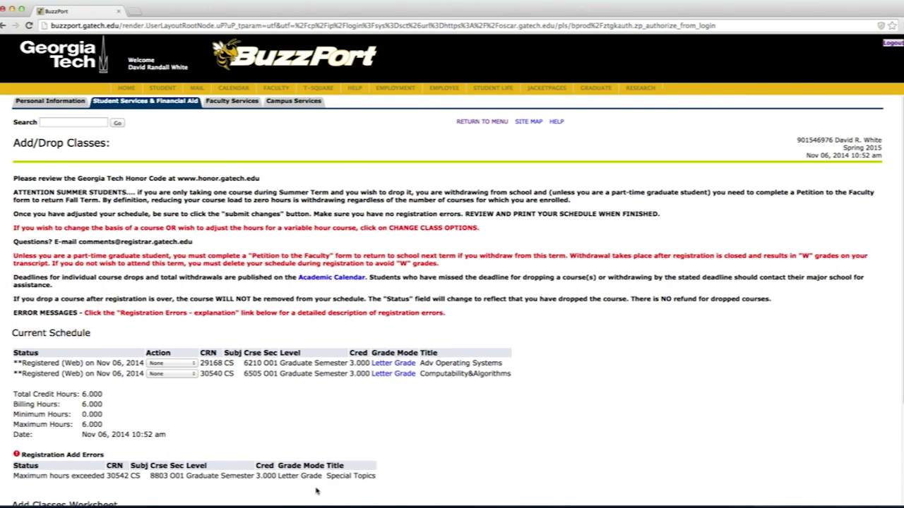
Drop CS 6210 Adv Operating Systems from the current schedule with **Delete (Web)** and submit the change.
left_click(174, 362)
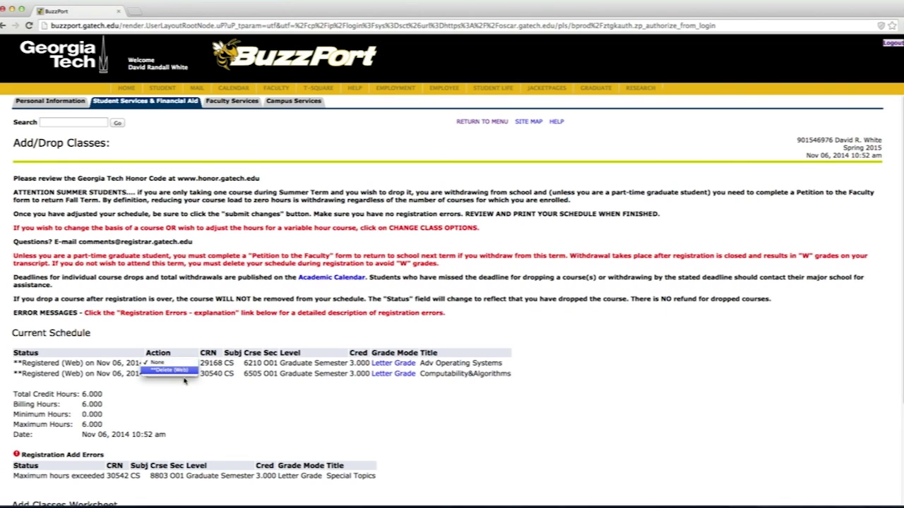
left_click(334, 417)
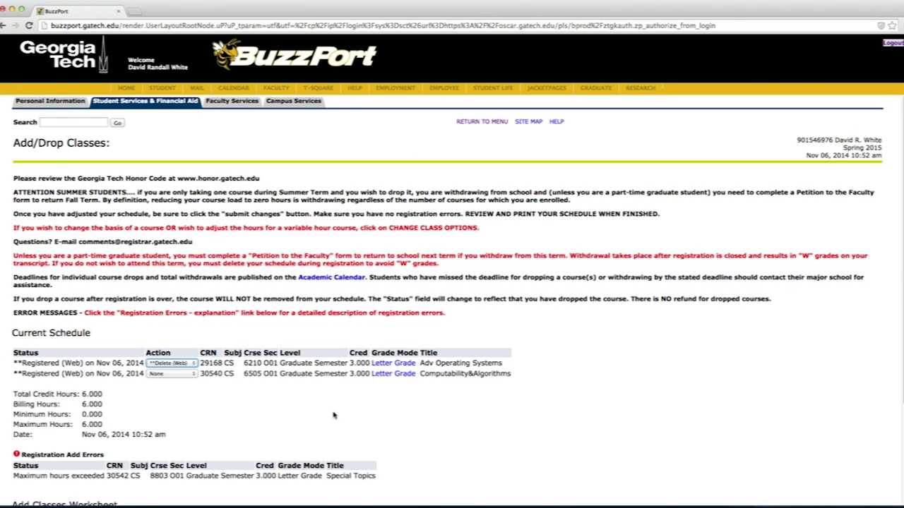
scroll(127, 468, "down", 3)
left_click(49, 433)
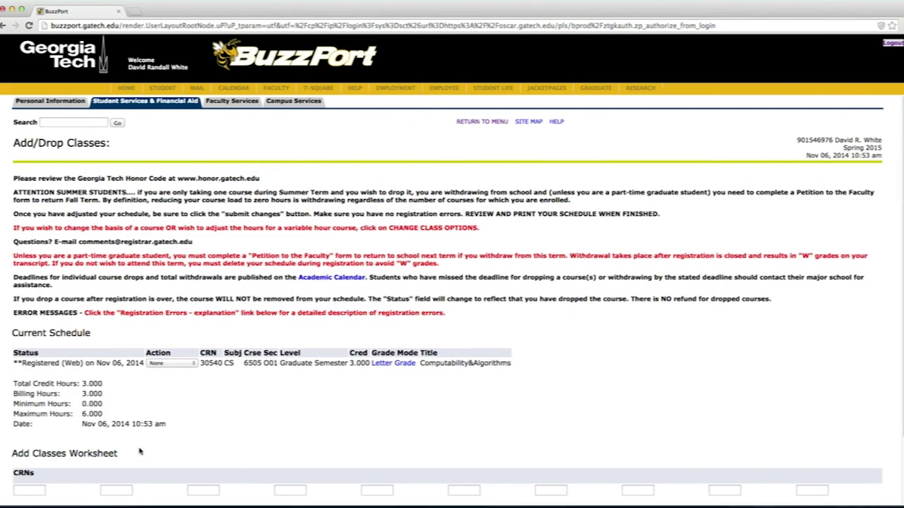
Start a new class search from the Add/Drop Classes page and open its advanced options.
scroll(95, 448, "down", 3)
left_click(89, 443)
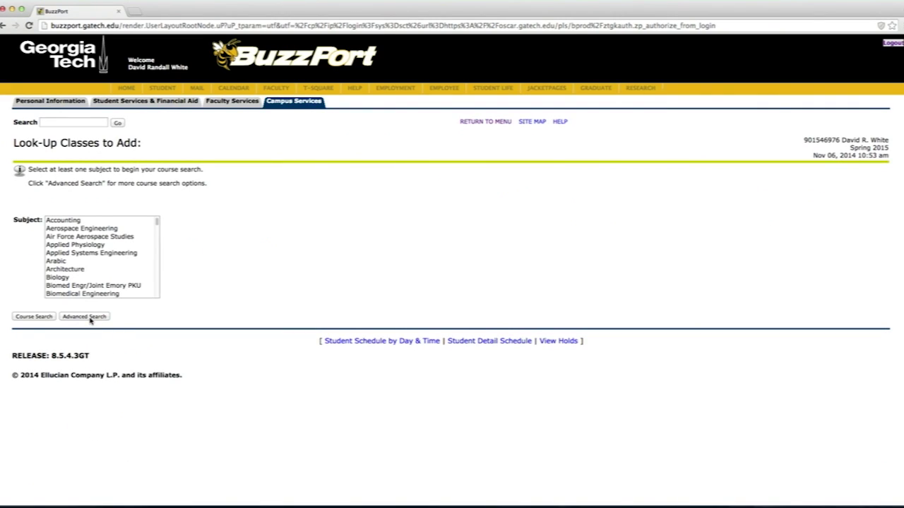
left_click(90, 318)
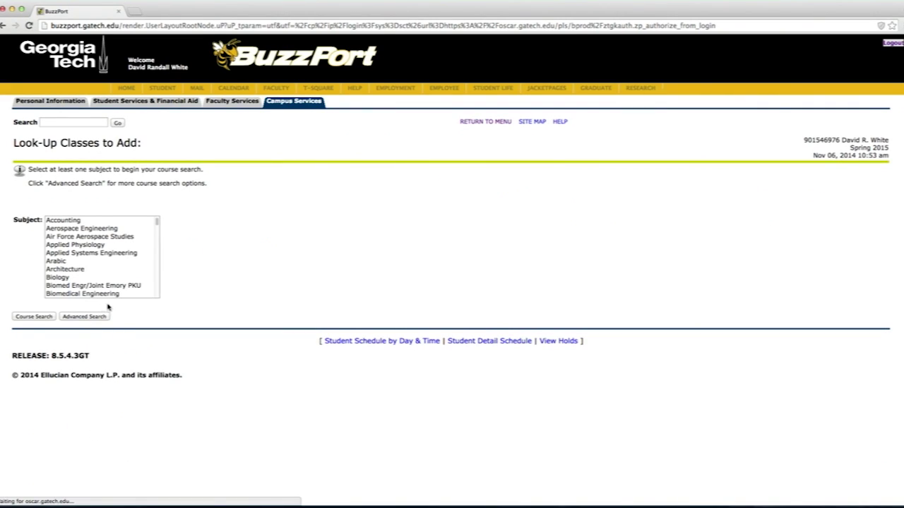
Search for sections with subject Computer Science and campus Online.
left_click(159, 285)
left_click(159, 285)
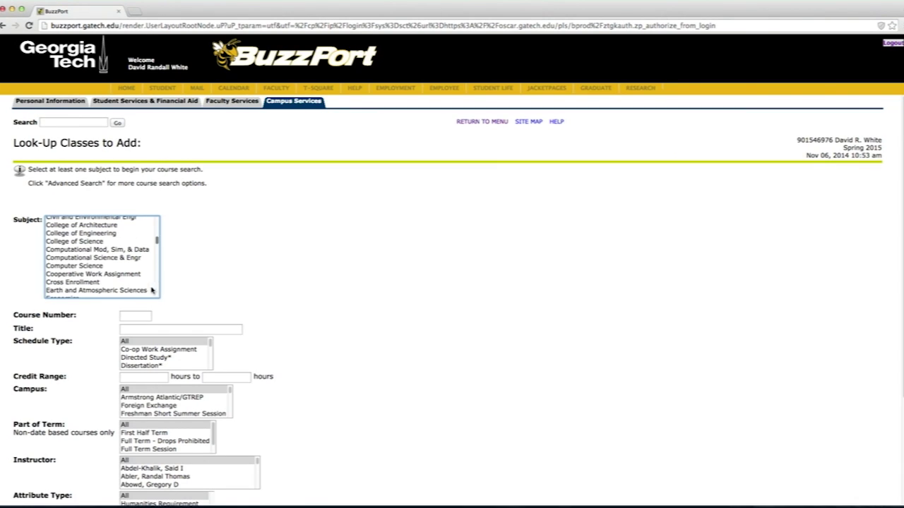
left_click(101, 269)
key("Tab")
key("Tab")
key("Tab")
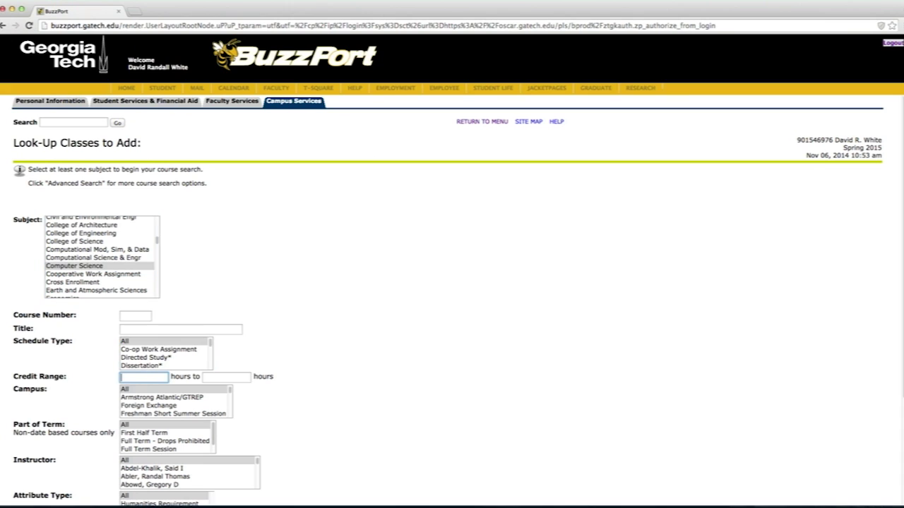
key("Tab")
key("Tab")
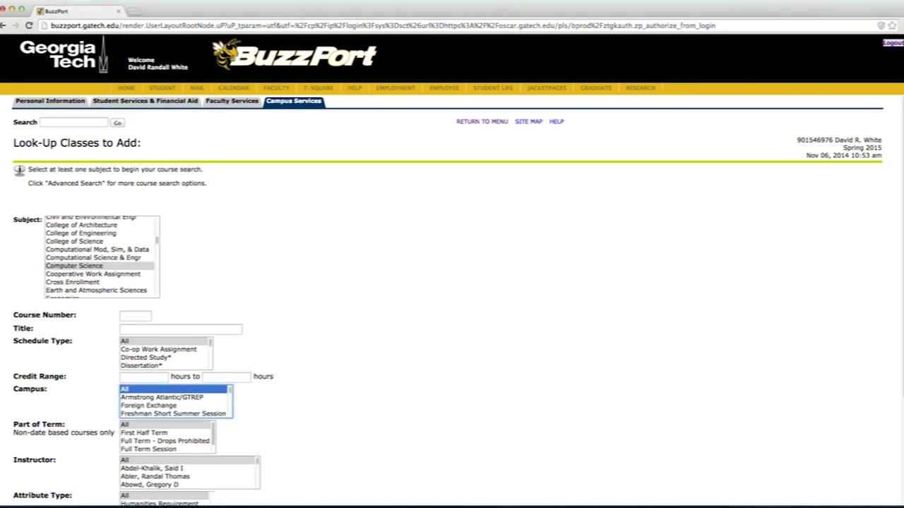
type("on")
key("Return")
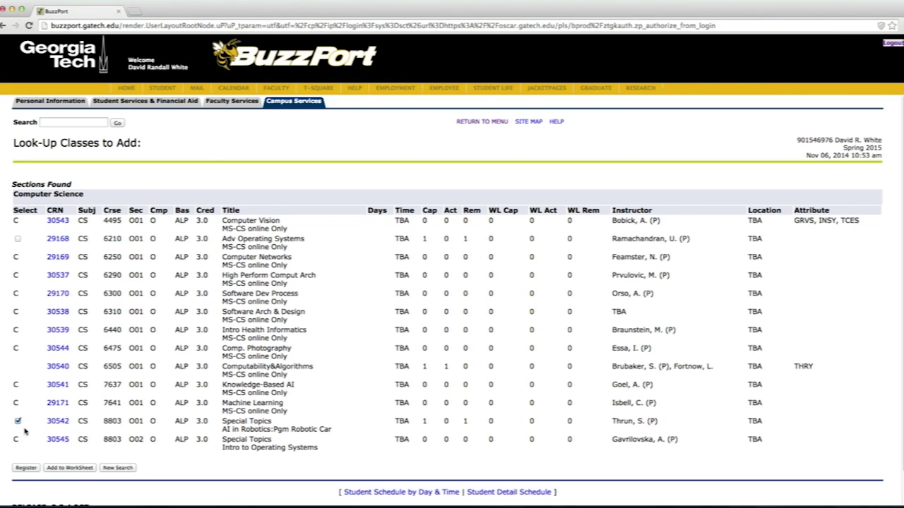
Register for the CS 8803 O01 section, AI in Robotics, and review the updated schedule.
left_click(26, 468)
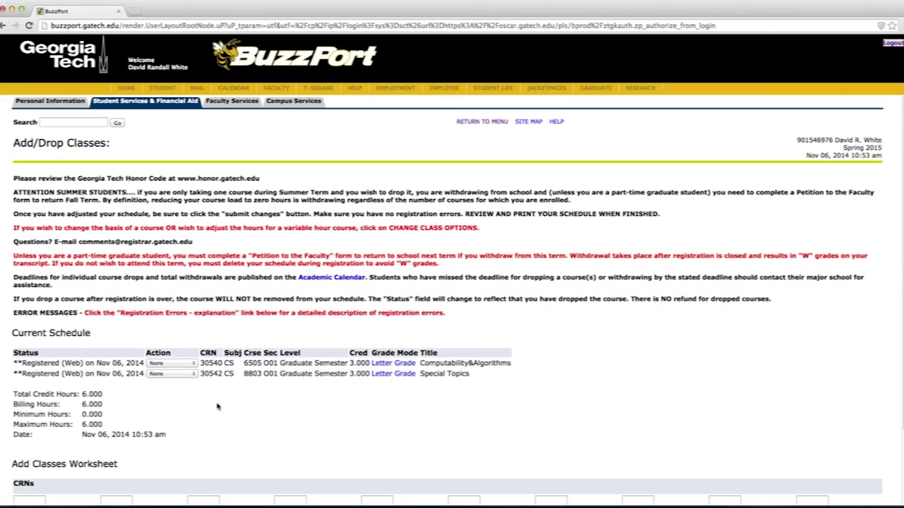
scroll(211, 407, "down", 3)
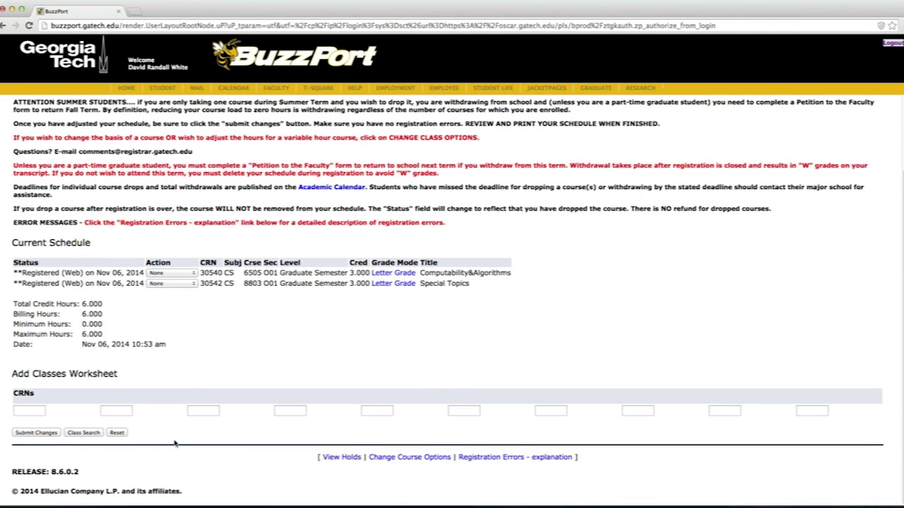
scroll(175, 443, "up", 3)
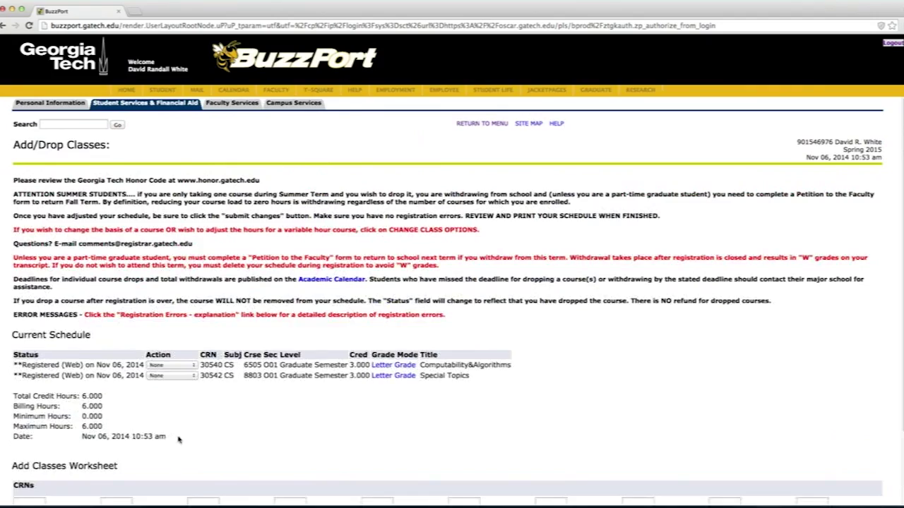
Return to the Registration menu, open the Student Invoice Statement And Web Payment Options, and proceed to the online payment site.
left_click(472, 125)
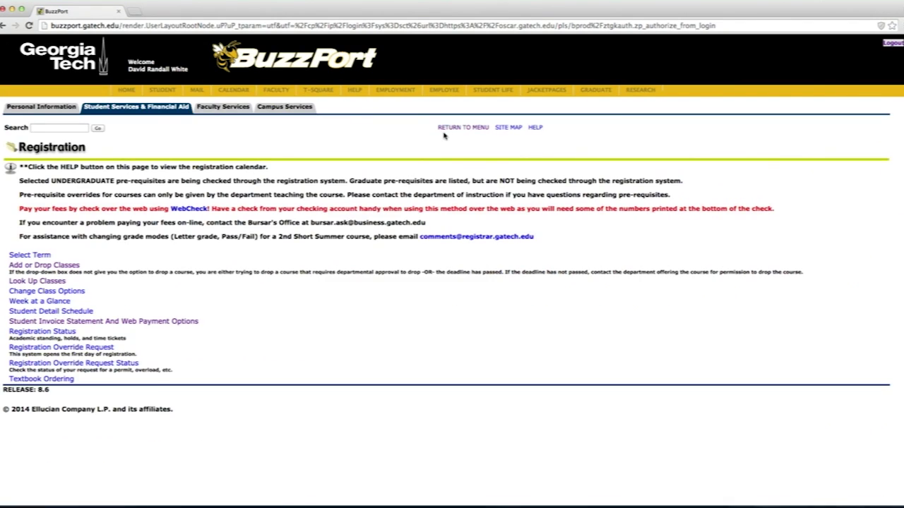
left_click(171, 322)
scroll(166, 318, "down", 5)
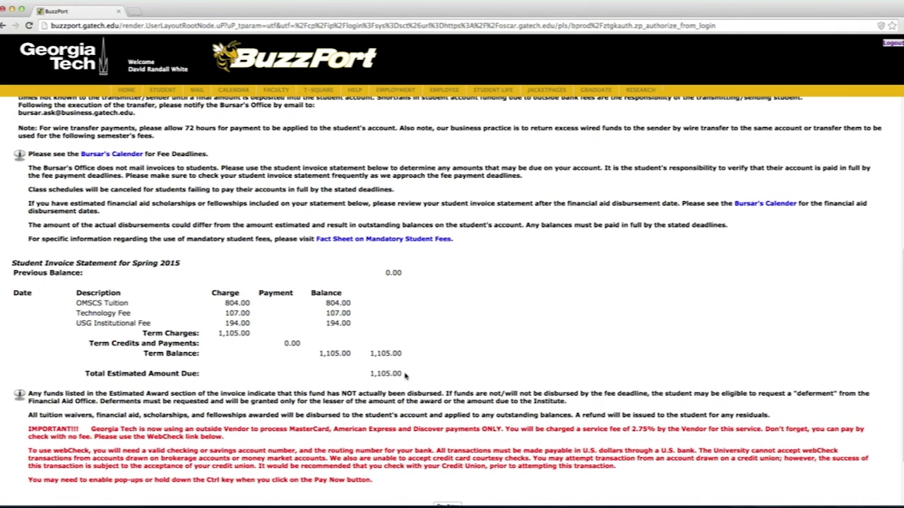
scroll(404, 375, "down", 2)
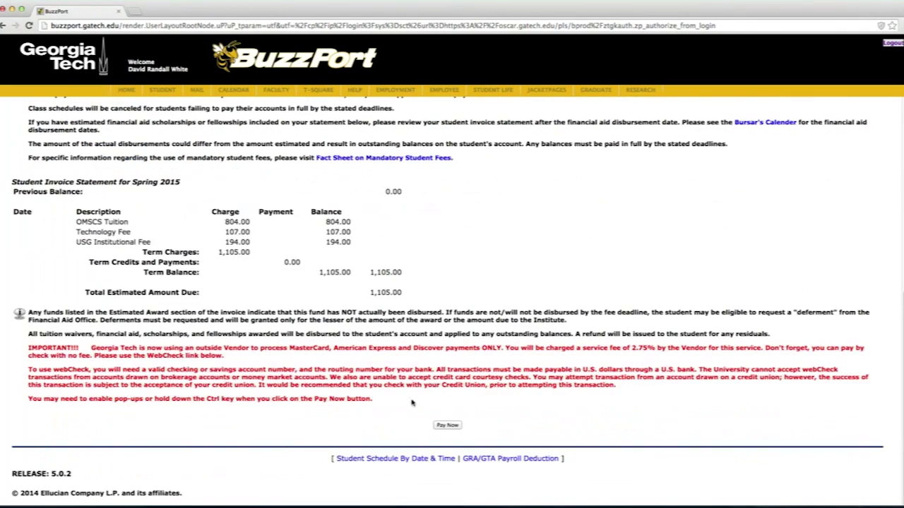
left_click(449, 425)
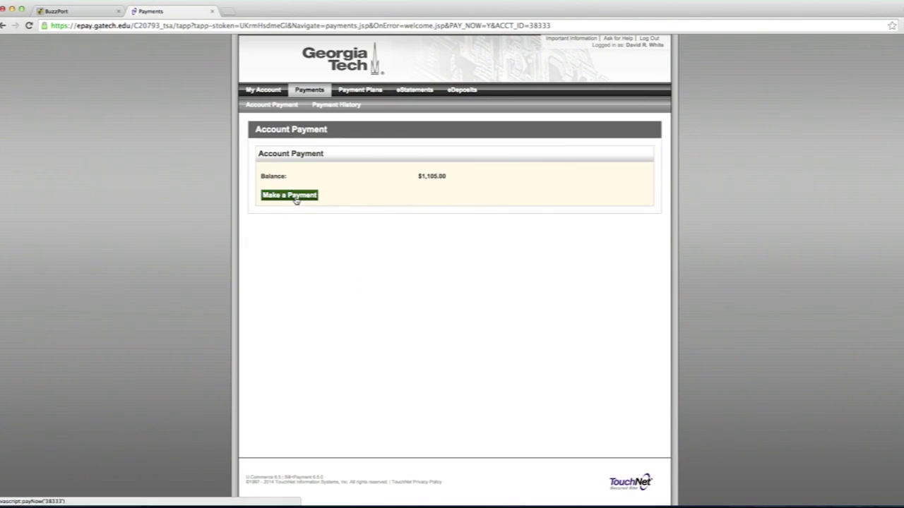
Start a payment for the full current account balance and choose Electronic Check (checking/savings) as the payment method.
left_click(296, 199)
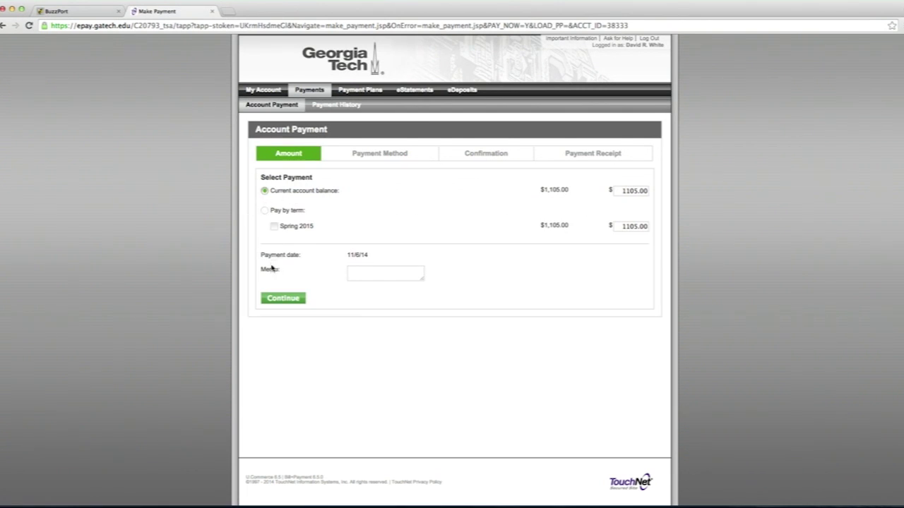
left_click(286, 301)
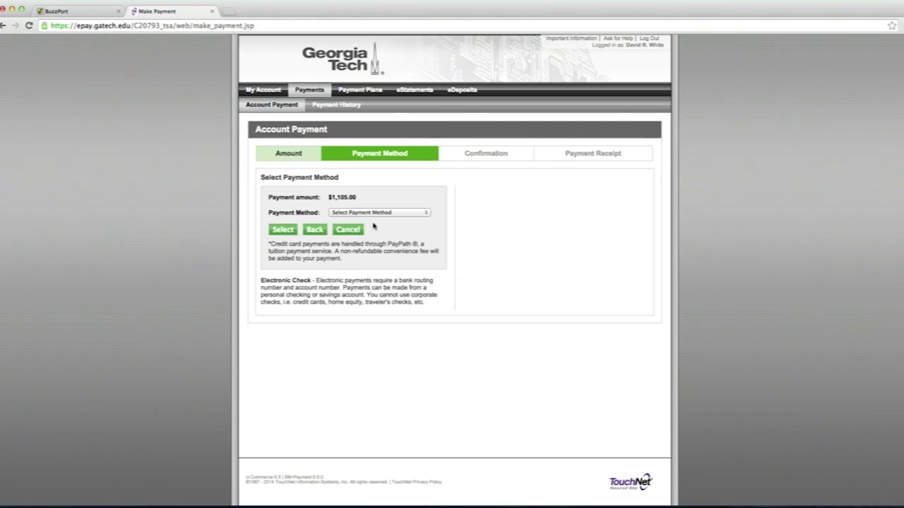
left_click(375, 212)
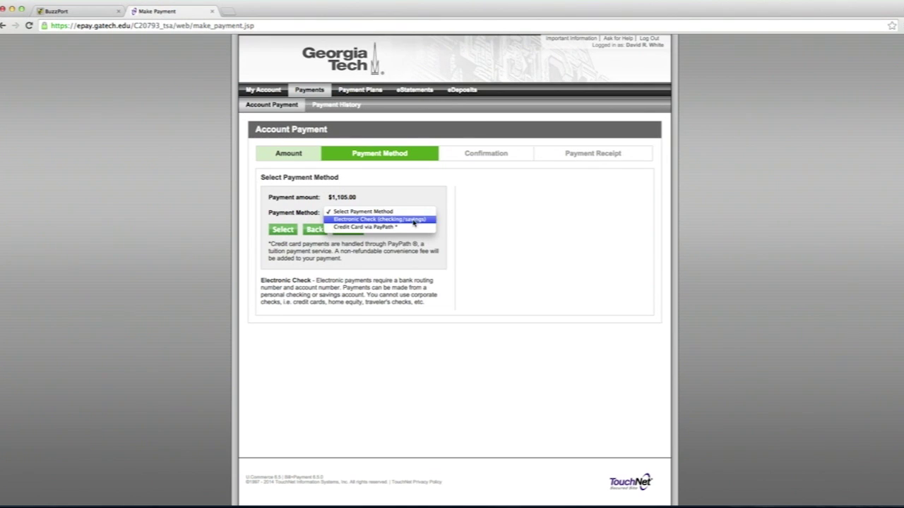
left_click(416, 221)
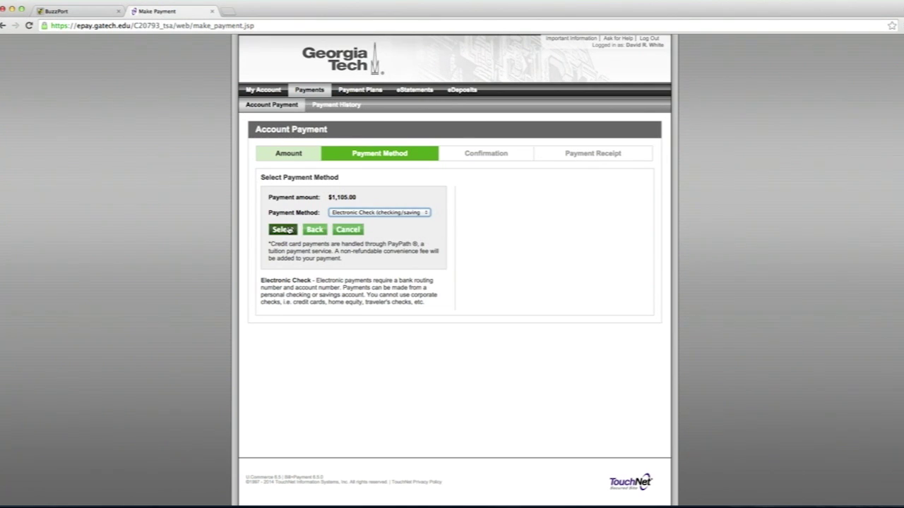